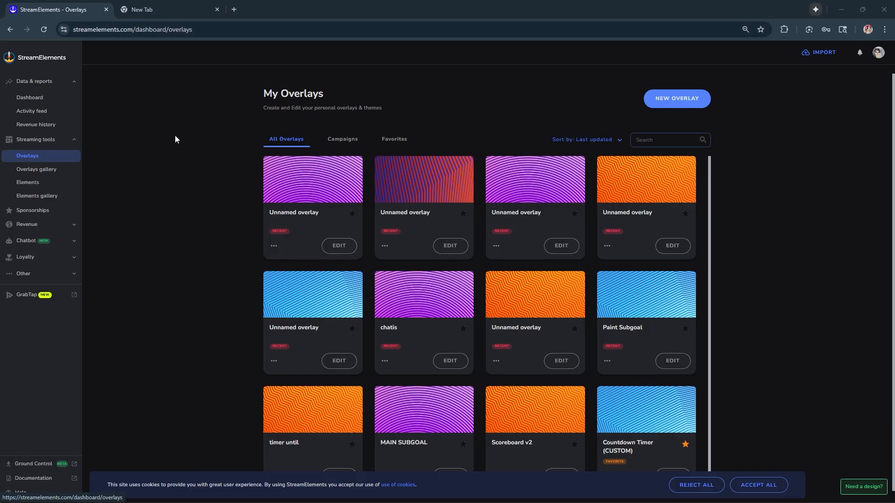
# - Add a chatbot counter named "subgoal" with a value of 0
pyautogui.click(75, 241)
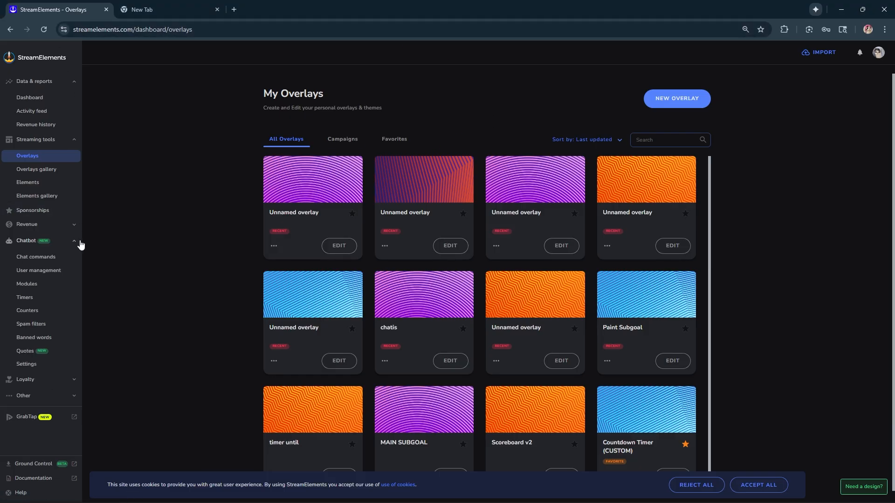
pyautogui.click(46, 310)
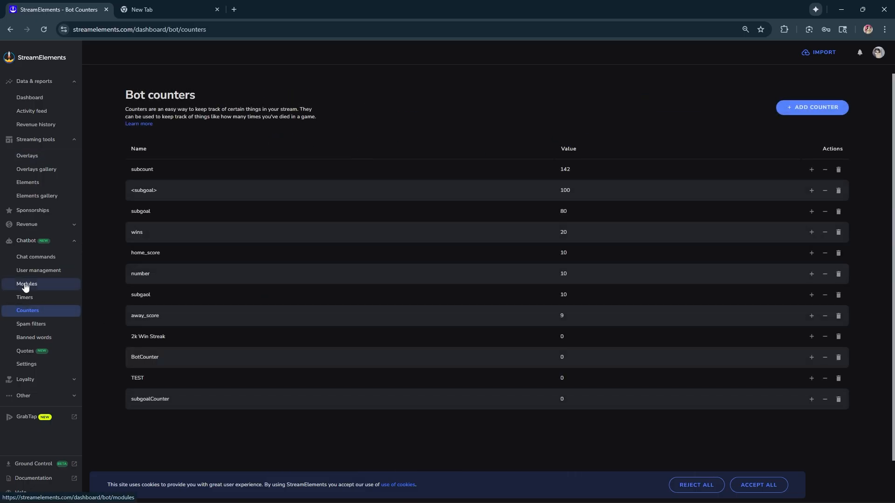
pyautogui.click(814, 109)
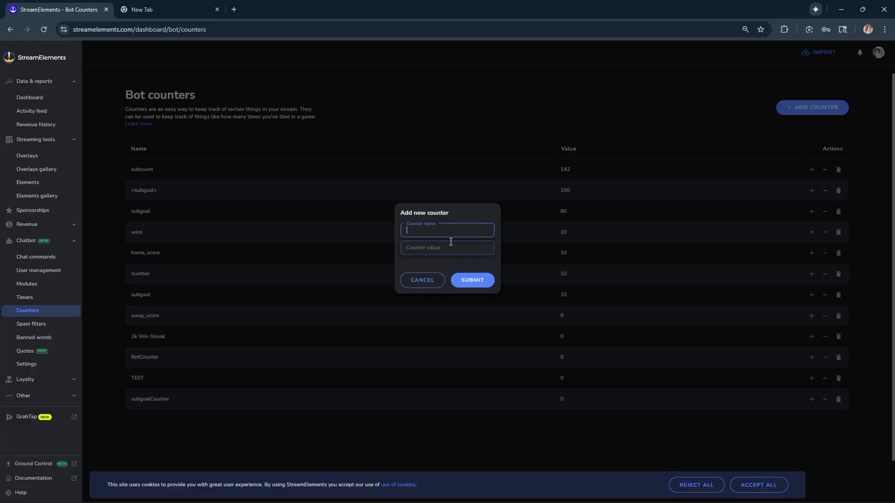
pyautogui.write('subgoal')
pyautogui.click(450, 251)
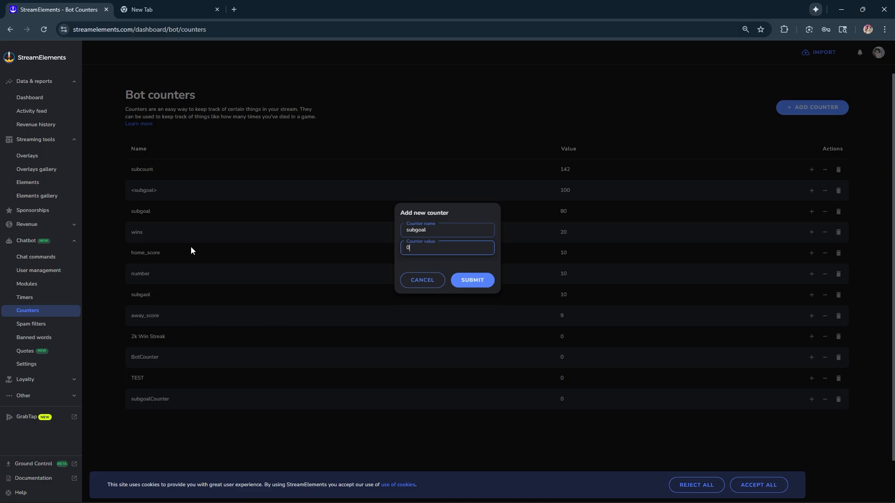
pyautogui.click(489, 283)
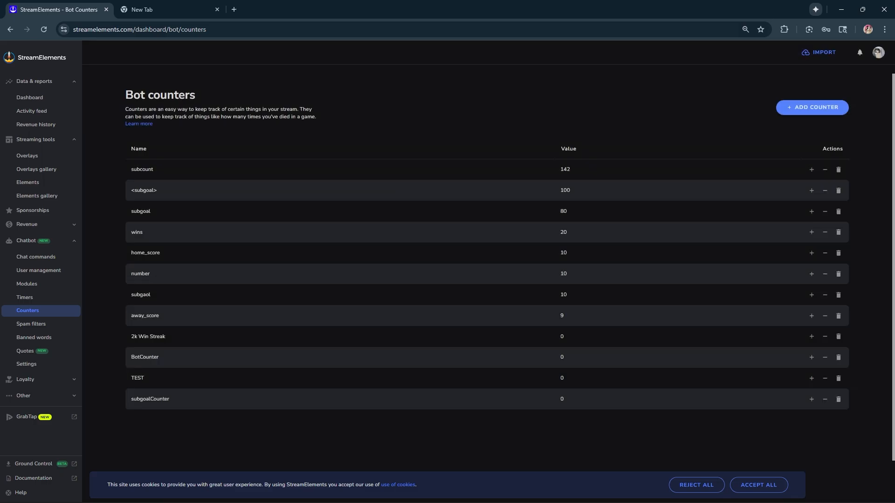
pyautogui.moveTo(133, 211); pyautogui.dragTo(210, 210)
pyautogui.doubleClick(581, 215)
pyautogui.moveTo(123, 211); pyautogui.dragTo(163, 208)
pyautogui.click(580, 217)
# - Create a new blank overlay and name it "subgoal"
pyautogui.click(49, 160)
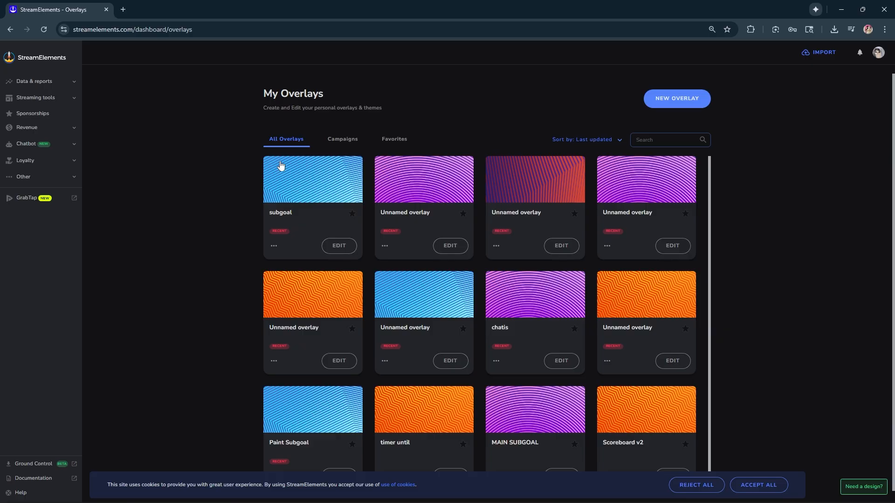
pyautogui.click(696, 103)
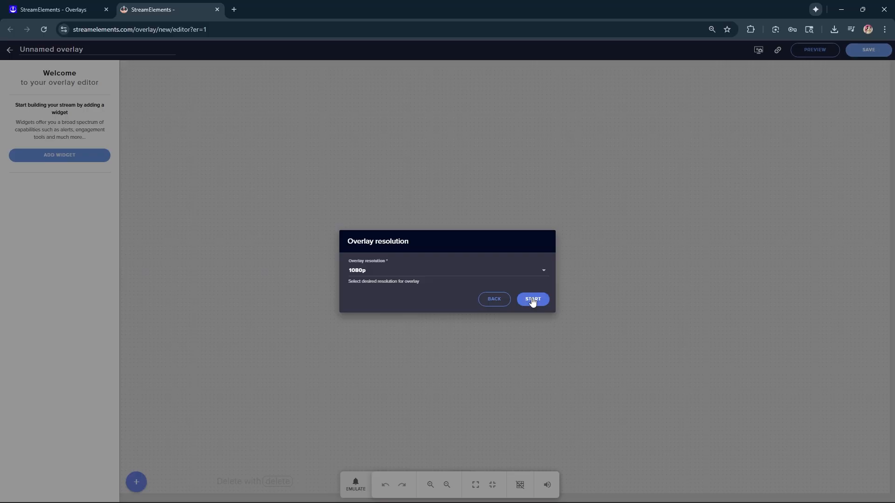
pyautogui.click(532, 300)
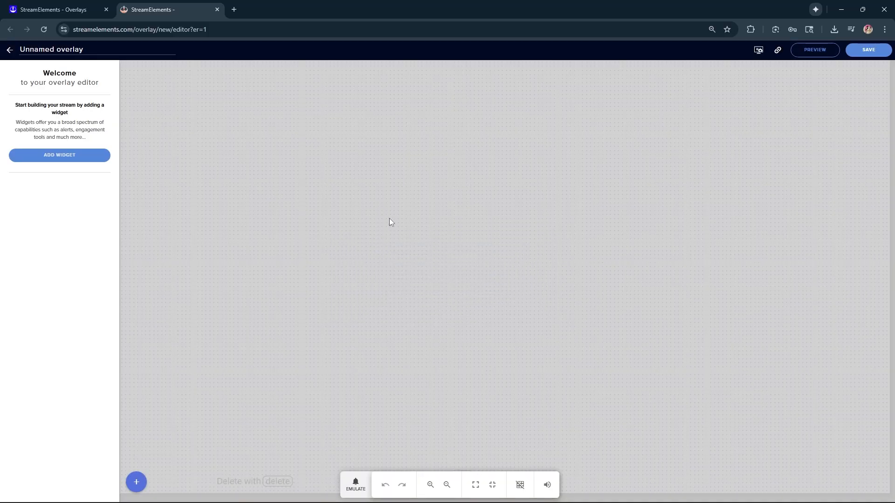
pyautogui.write('subgoal')
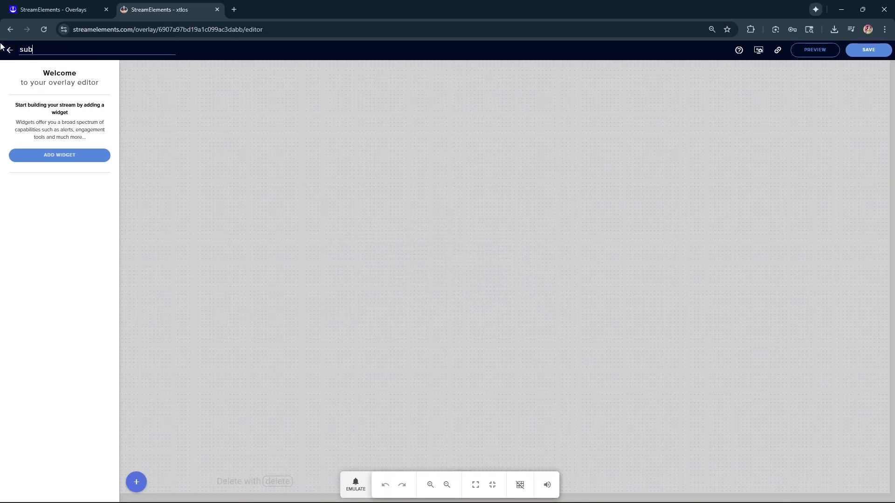
pyautogui.click(294, 208)
# - Add a Total subscribers label widget to the overlay
pyautogui.click(62, 159)
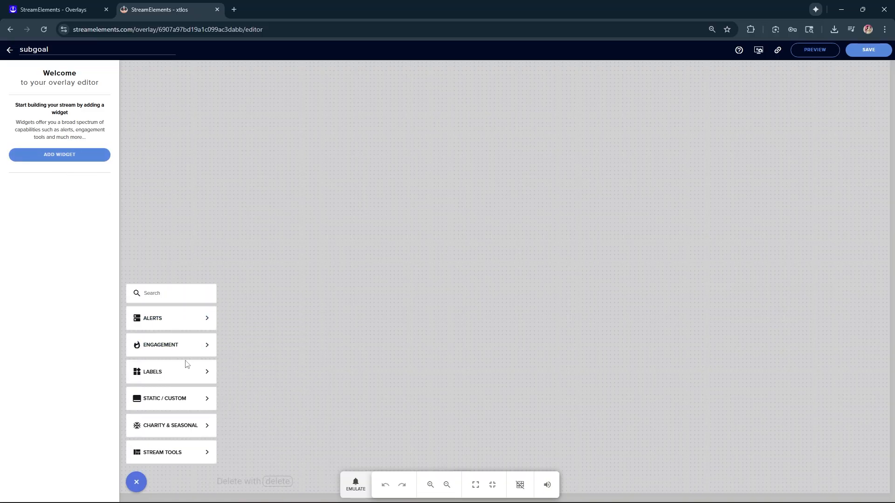
pyautogui.moveTo(184, 375)
pyautogui.moveTo(244, 373)
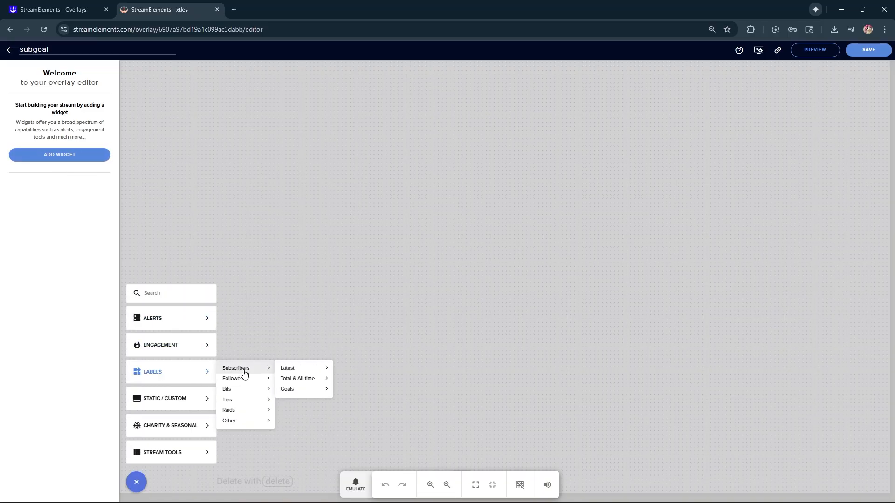
pyautogui.moveTo(303, 379)
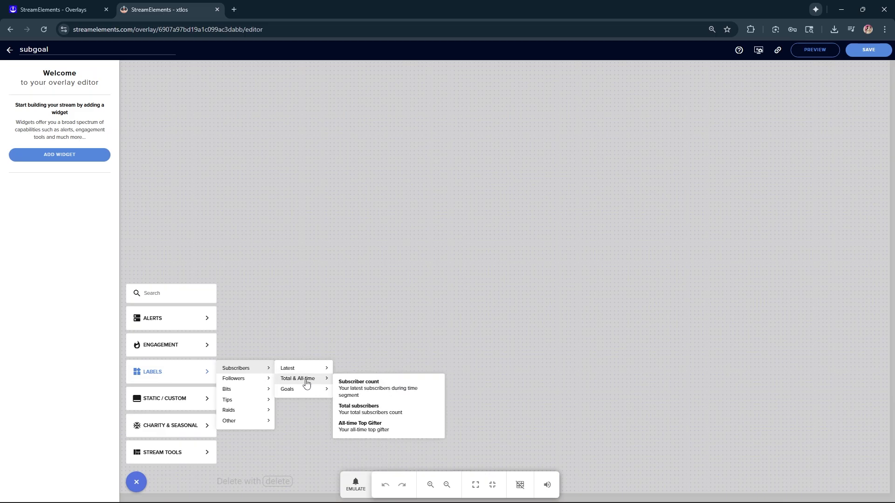
pyautogui.click(383, 409)
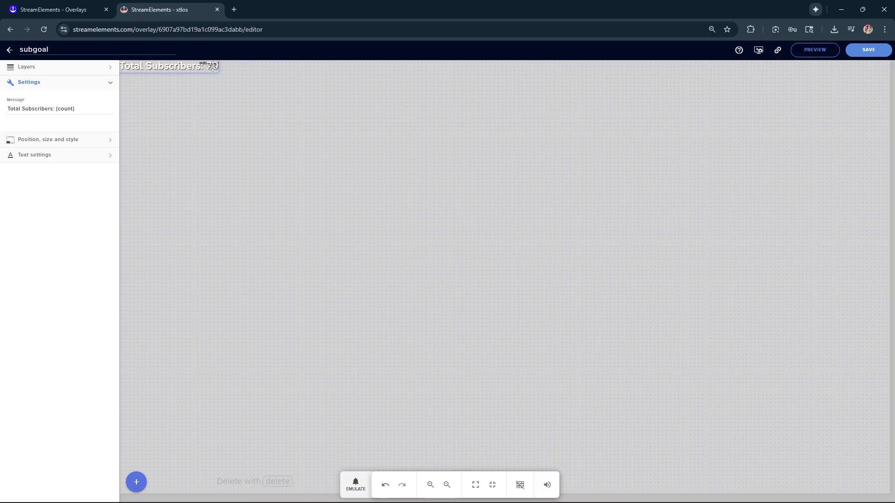
# - Shorten the total subscribers label's message to only {count}
pyautogui.click(56, 110)
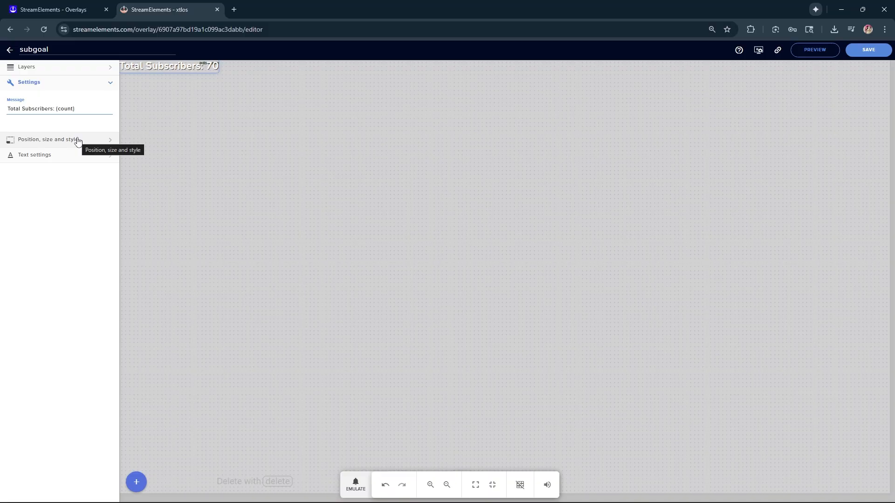
pyautogui.press('BackSpace')
pyautogui.press('BackSpace')
pyautogui.press('BackSpace')
pyautogui.press('BackSpace')
pyautogui.press('BackSpace')
pyautogui.press('BackSpace')
pyautogui.press('BackSpace')
pyautogui.press('BackSpace')
pyautogui.press('BackSpace')
pyautogui.press('BackSpace')
pyautogui.press('BackSpace')
pyautogui.press('BackSpace')
pyautogui.press('BackSpace')
pyautogui.press('BackSpace')
pyautogui.press('BackSpace')
pyautogui.press('BackSpace')
pyautogui.press('BackSpace')
pyautogui.press('BackSpace')
pyautogui.press('BackSpace')
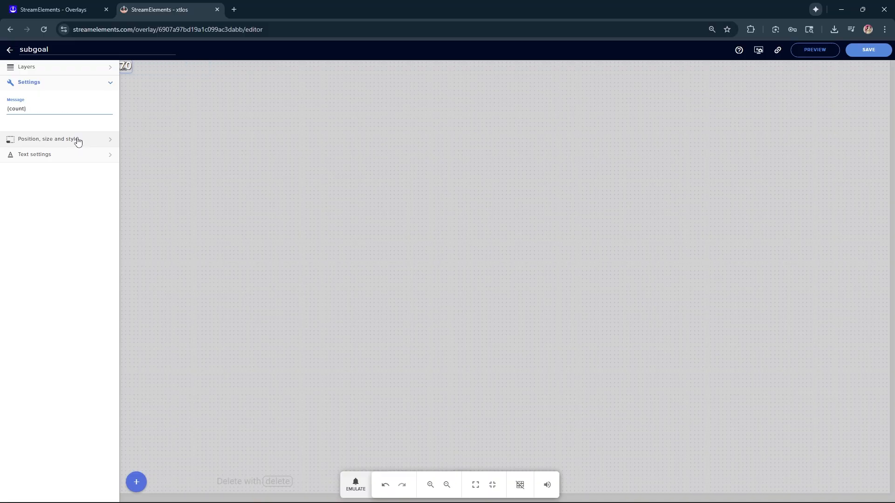
pyautogui.tripleClick(33, 108)
pyautogui.click(39, 106)
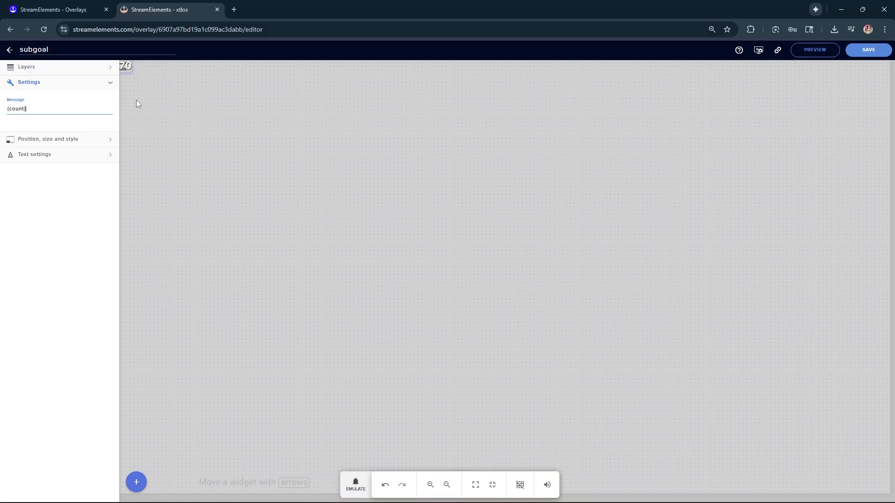
pyautogui.click(62, 127)
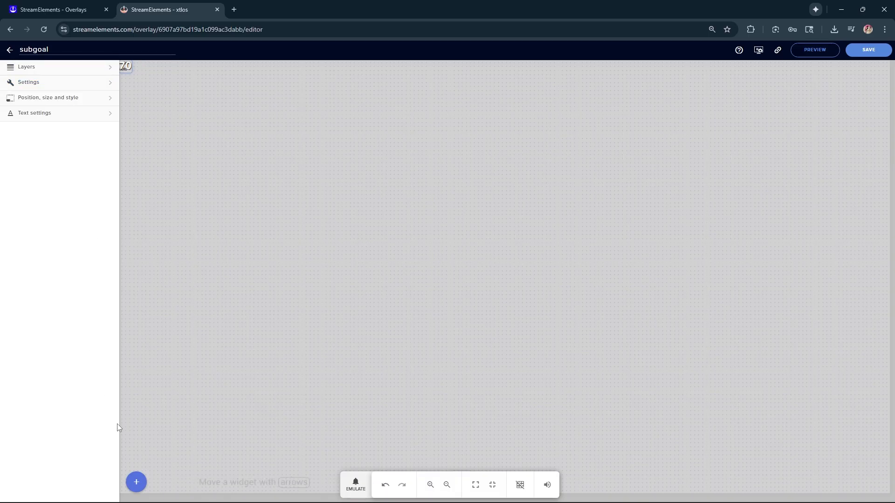
# - Add a Bot counter label widget and place it just below the subscriber count
pyautogui.click(135, 482)
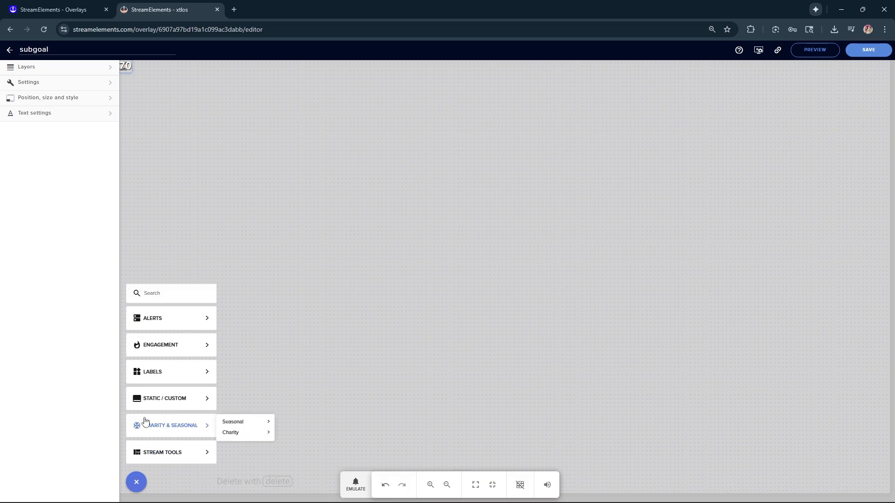
pyautogui.moveTo(155, 374)
pyautogui.moveTo(234, 422)
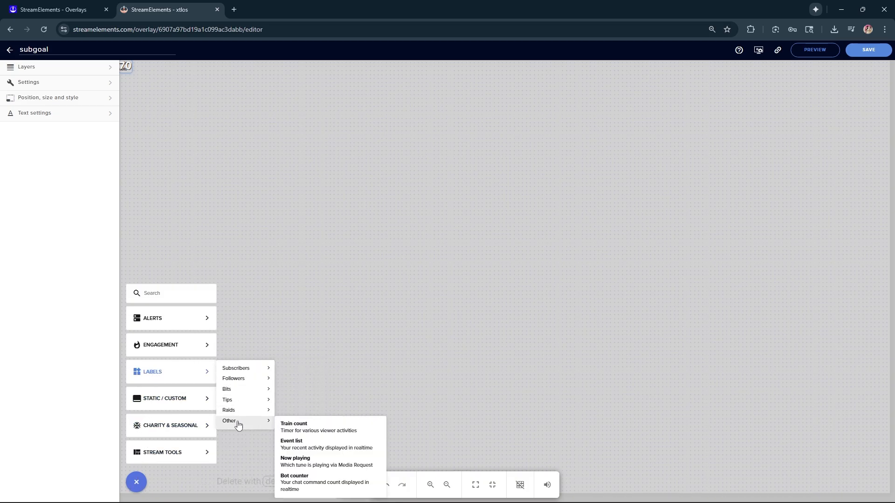
pyautogui.click(305, 486)
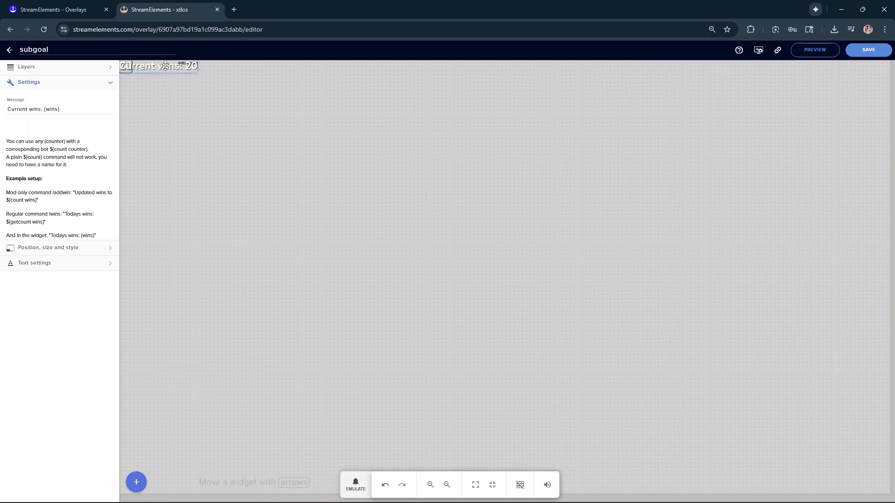
pyautogui.moveTo(164, 66); pyautogui.dragTo(164, 80)
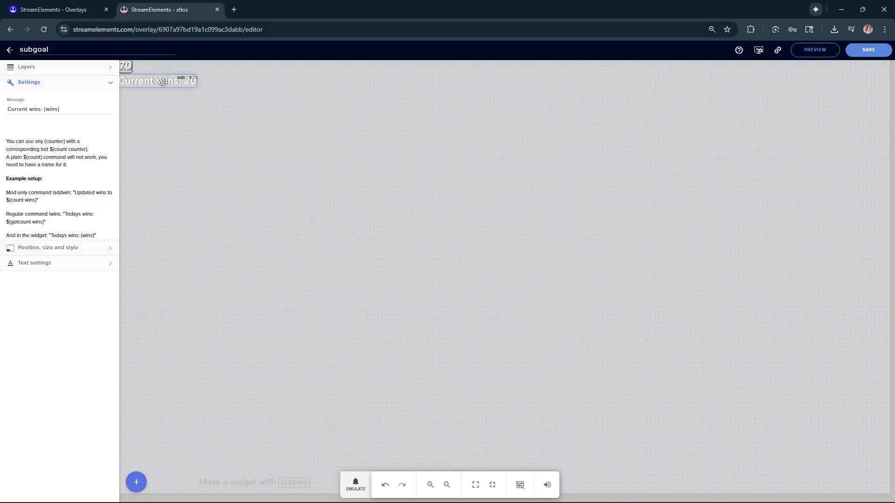
# - Replace the bot counter label's message with /{subgoal}
pyautogui.click(46, 109)
pyautogui.press('BackSpace')
pyautogui.press('BackSpace')
pyautogui.press('BackSpace')
pyautogui.press('BackSpace')
pyautogui.press('BackSpace')
pyautogui.press('BackSpace')
pyautogui.press('BackSpace')
pyautogui.press('BackSpace')
pyautogui.press('BackSpace')
pyautogui.press('BackSpace')
pyautogui.press('BackSpace')
pyautogui.press('BackSpace')
pyautogui.press('BackSpace')
pyautogui.press('BackSpace')
pyautogui.tripleClick(15, 110)
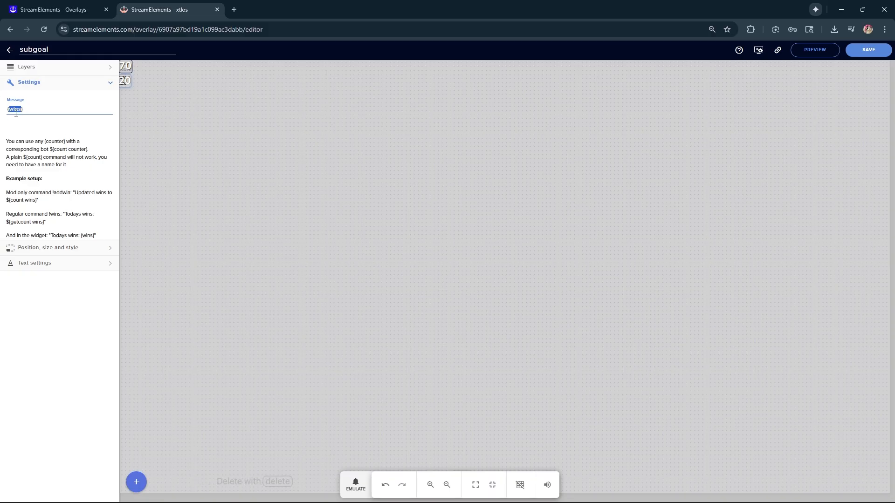
pyautogui.write('{subgoal')
pyautogui.moveTo(48, 110); pyautogui.dragTo(3, 112)
pyautogui.click(26, 122)
pyautogui.click(8, 110)
pyautogui.write('/')
pyautogui.click(61, 134)
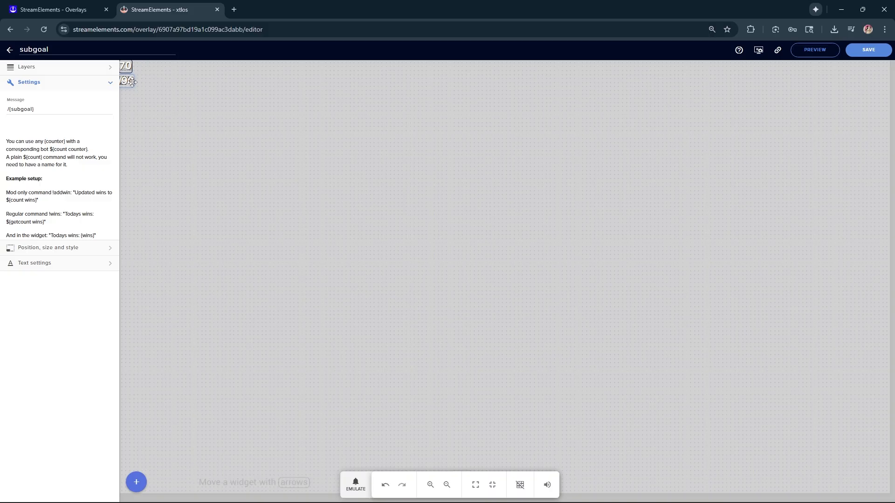
# - Move the /{subgoal} label directly beside the subscriber count so both read as one line
pyautogui.moveTo(128, 82); pyautogui.dragTo(138, 82)
pyautogui.moveTo(137, 83); pyautogui.dragTo(140, 69)
pyautogui.click(164, 102)
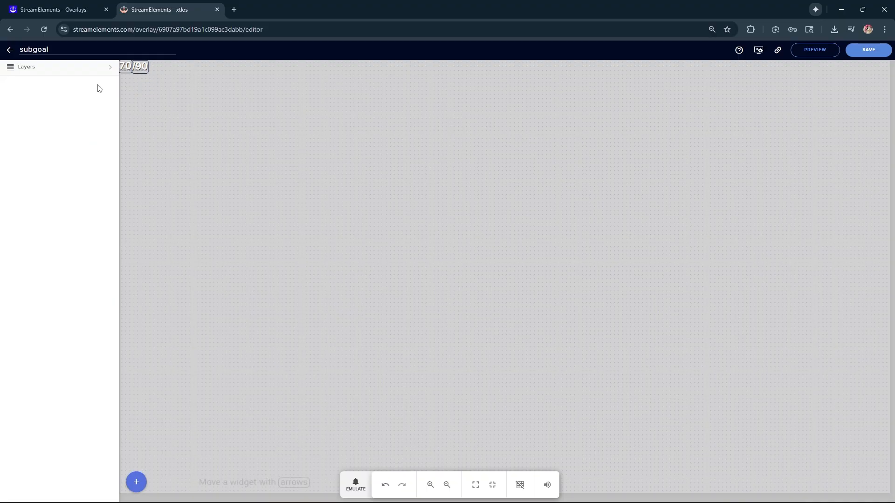
# - Add a static text box below the two labels and set its message to 70/90
pyautogui.click(91, 69)
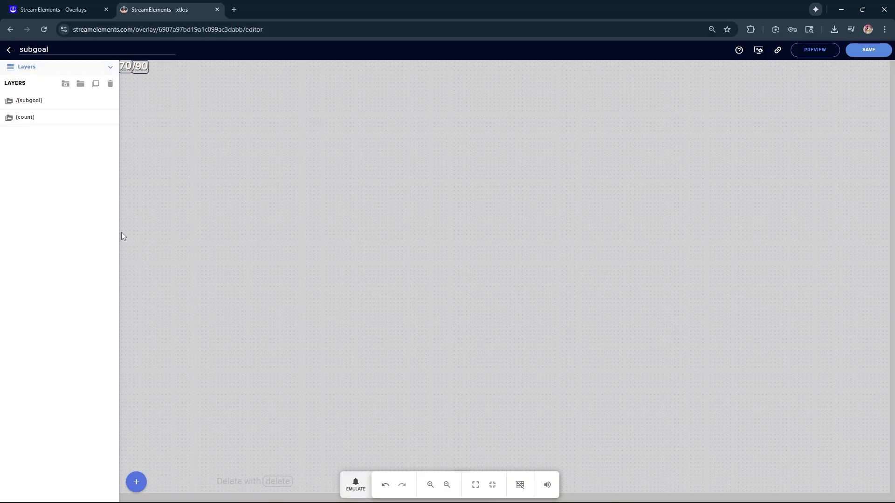
pyautogui.click(137, 481)
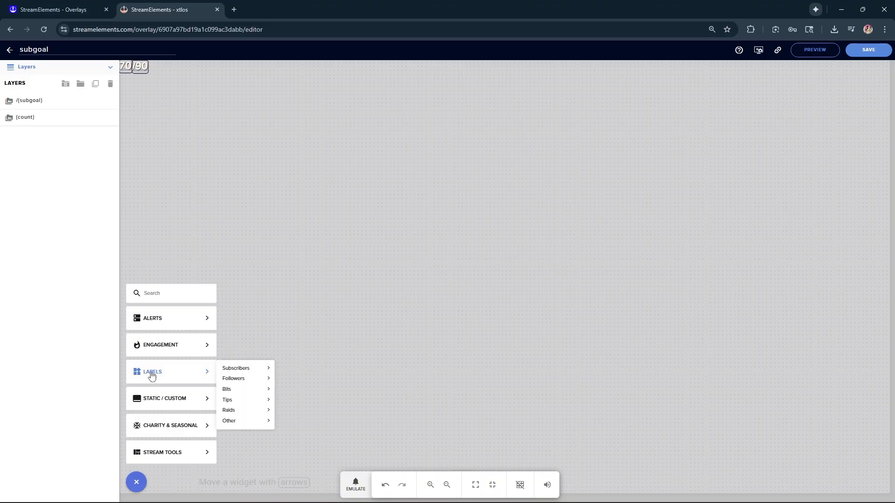
pyautogui.moveTo(163, 403)
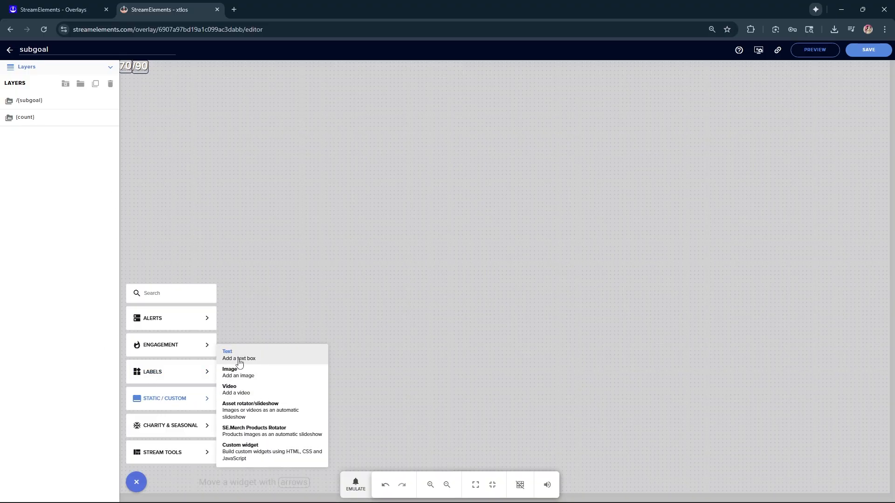
pyautogui.click(239, 355)
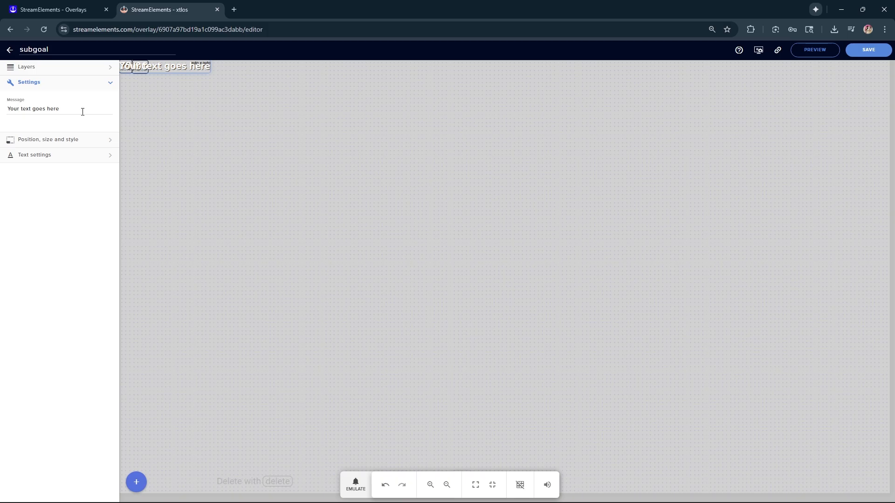
pyautogui.moveTo(83, 112); pyautogui.dragTo(26, 110)
pyautogui.moveTo(180, 68); pyautogui.dragTo(171, 97)
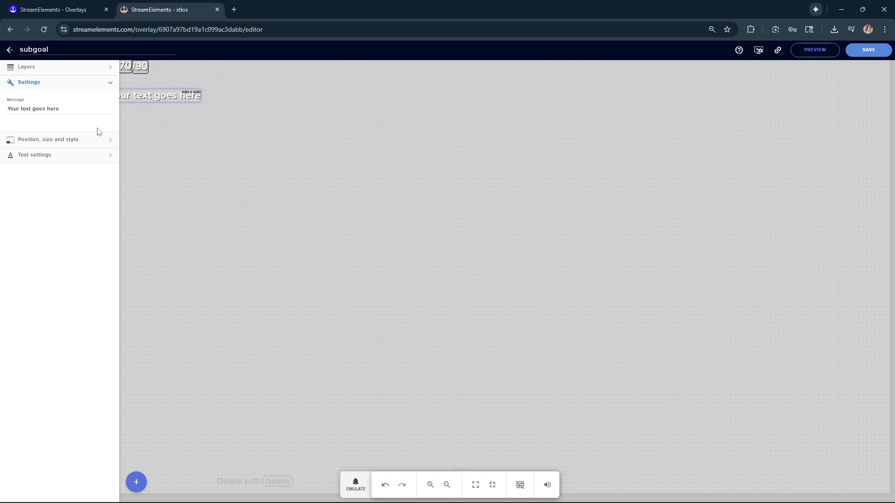
pyautogui.tripleClick(74, 110)
pyautogui.write('70/90')
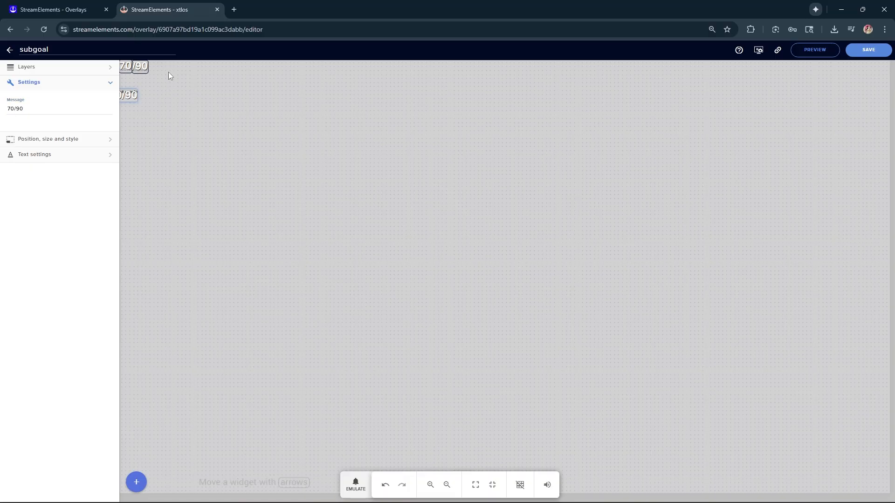
# - Align the {count} and /{subgoal} labels over the 70/90 reference text, and hide that text's layer
pyautogui.moveTo(135, 96)
pyautogui.mouseDown()
pyautogui.moveTo(126, 82)
pyautogui.moveTo(142, 94)
pyautogui.mouseUp()
pyautogui.click(156, 119)
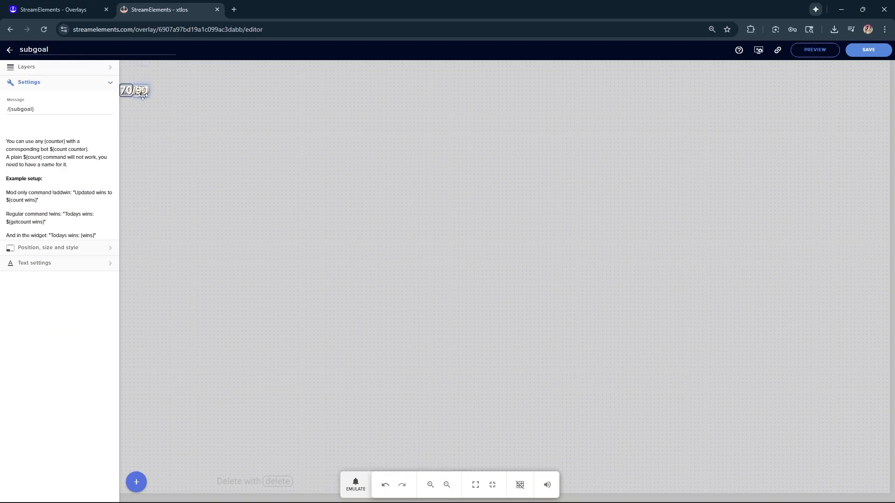
pyautogui.click(181, 119)
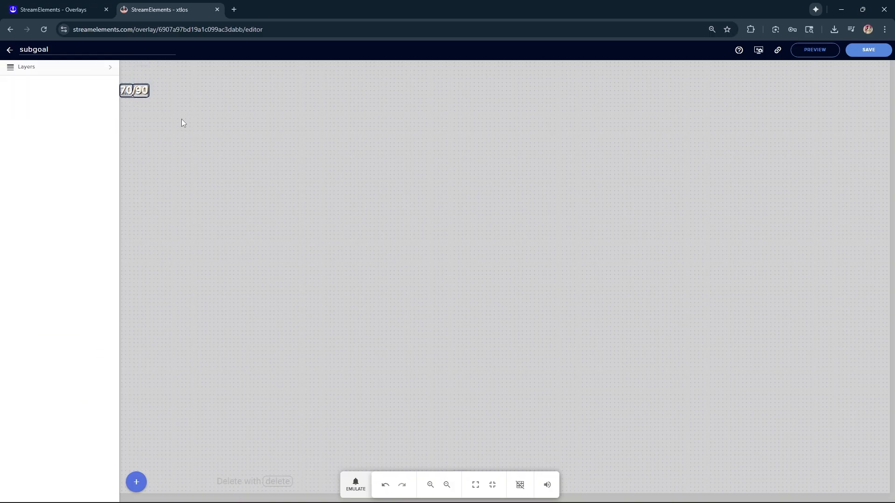
pyautogui.click(60, 69)
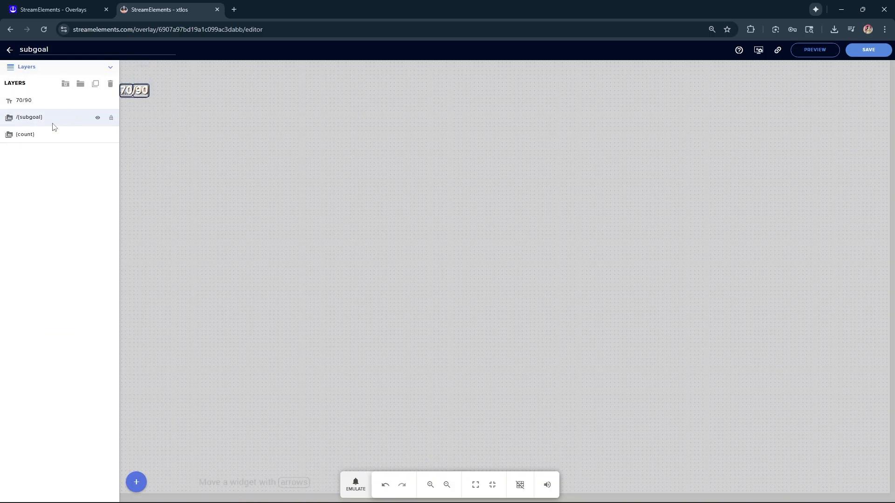
pyautogui.click(97, 102)
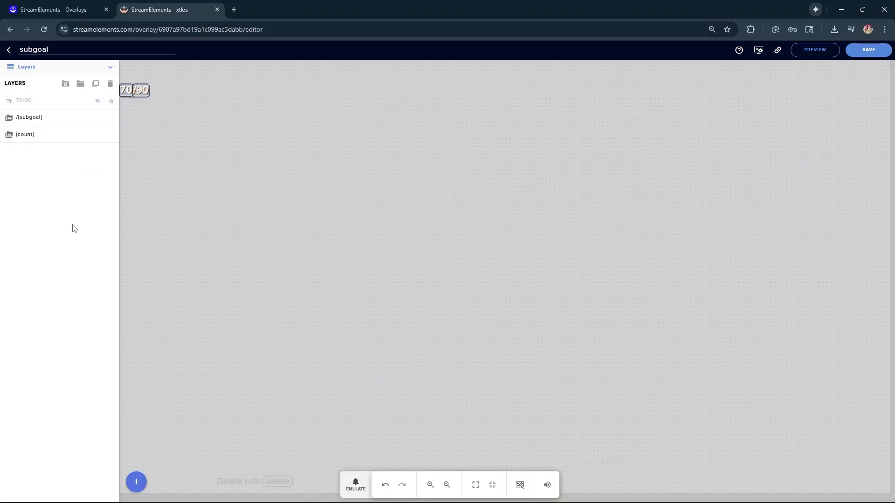
# - Close the overlay editor and start a new custom command in the chatbot's chat commands
pyautogui.hotkey('ctrl', 'w')
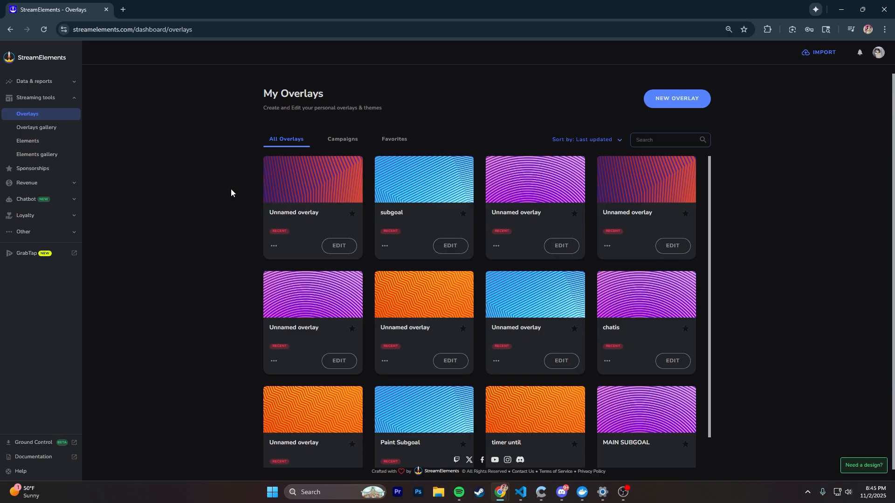
pyautogui.click(46, 204)
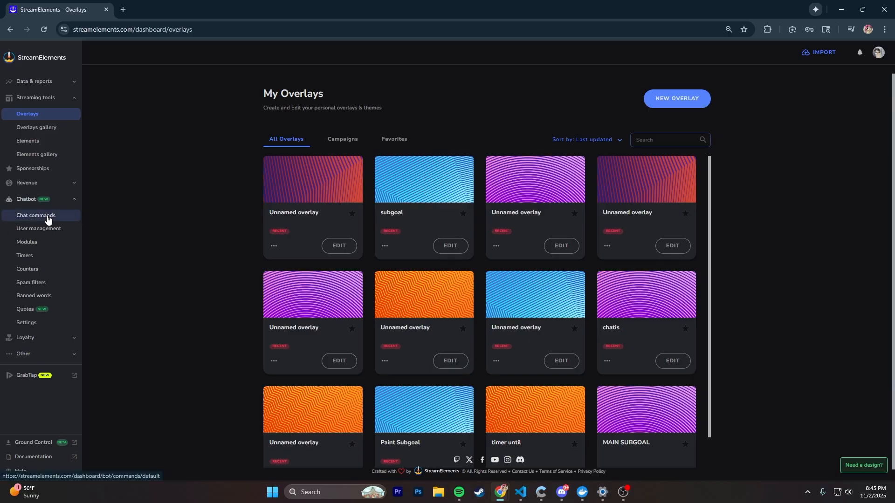
pyautogui.click(47, 217)
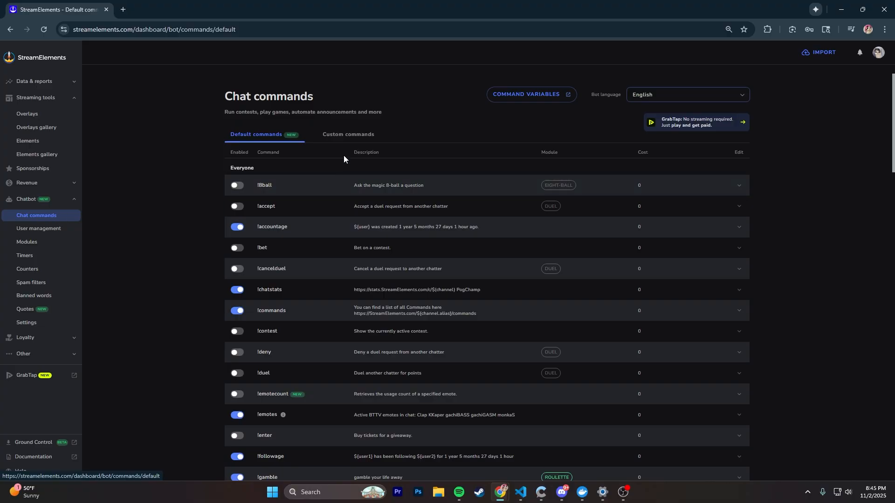
pyautogui.click(351, 136)
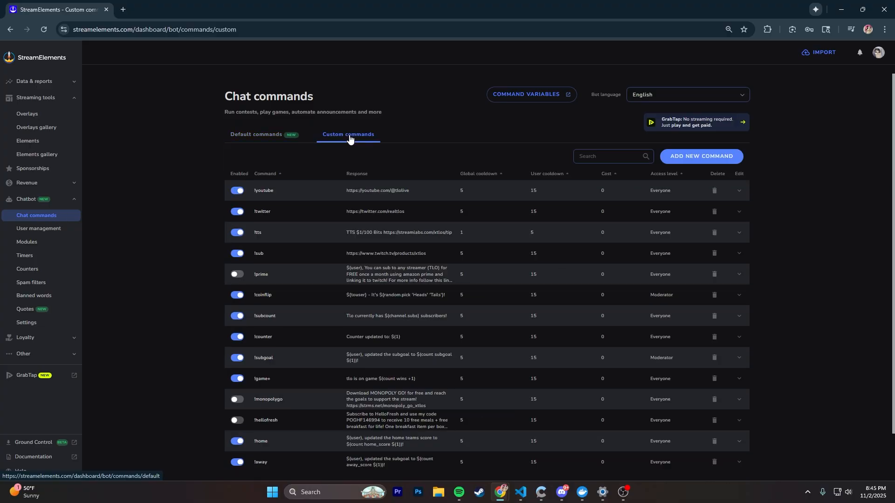
pyautogui.click(716, 161)
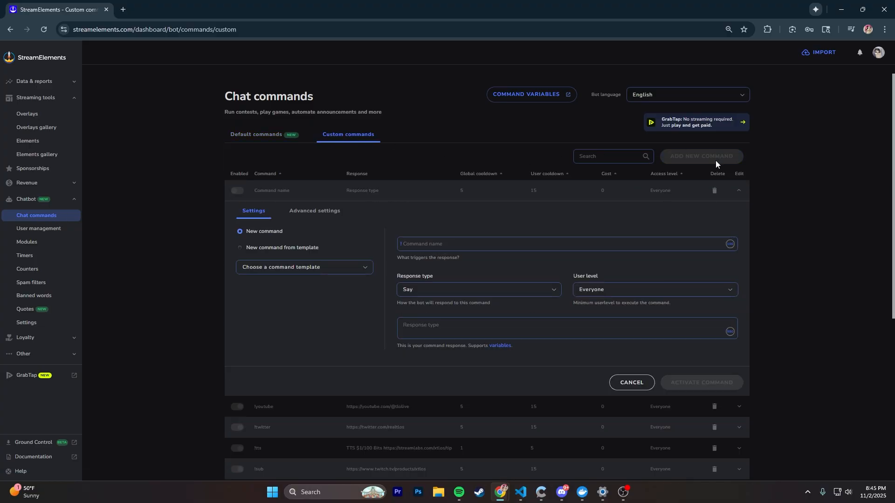
# - Name the new command subgoal, restrict it to the Moderator user level, and paste in its response text
pyautogui.click(560, 236)
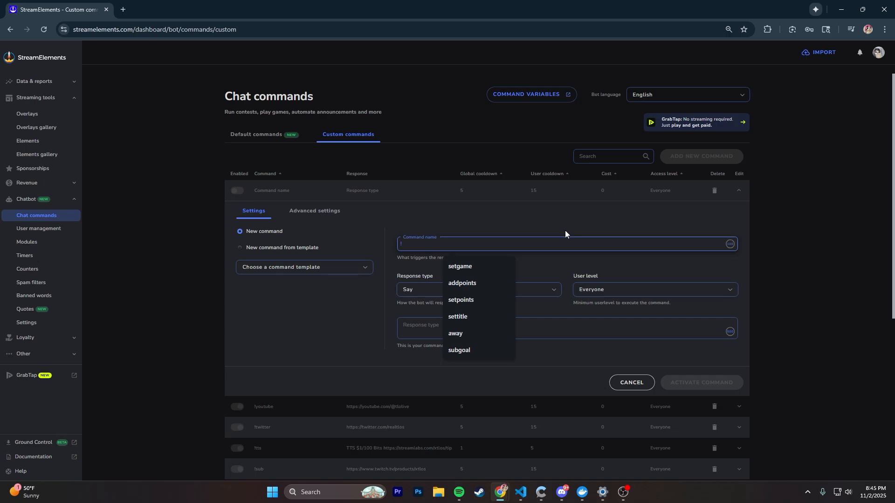
pyautogui.write('subgoal')
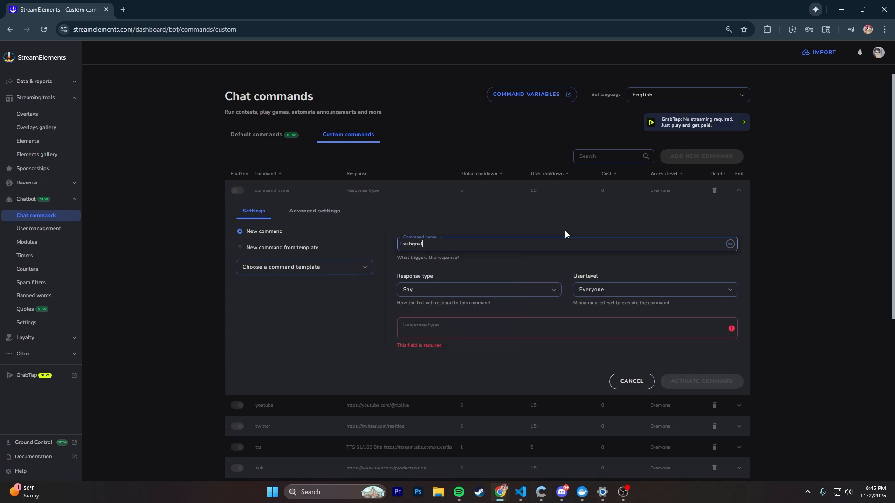
pyautogui.click(599, 293)
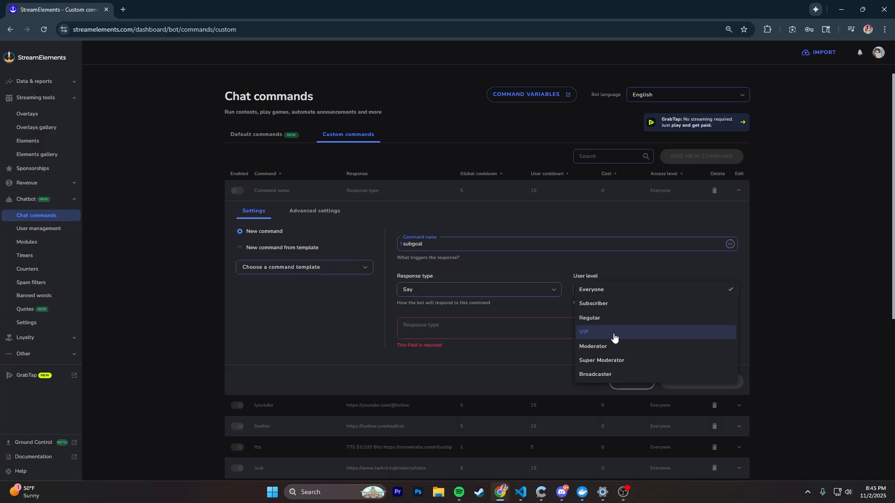
pyautogui.click(625, 346)
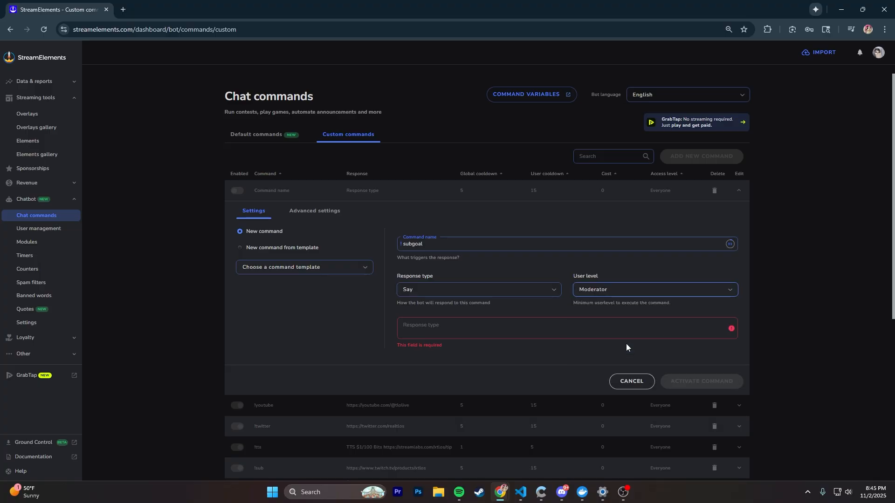
pyautogui.click(553, 325)
pyautogui.write('$(user), updated the subgoal to $(count subgoal $(1))')
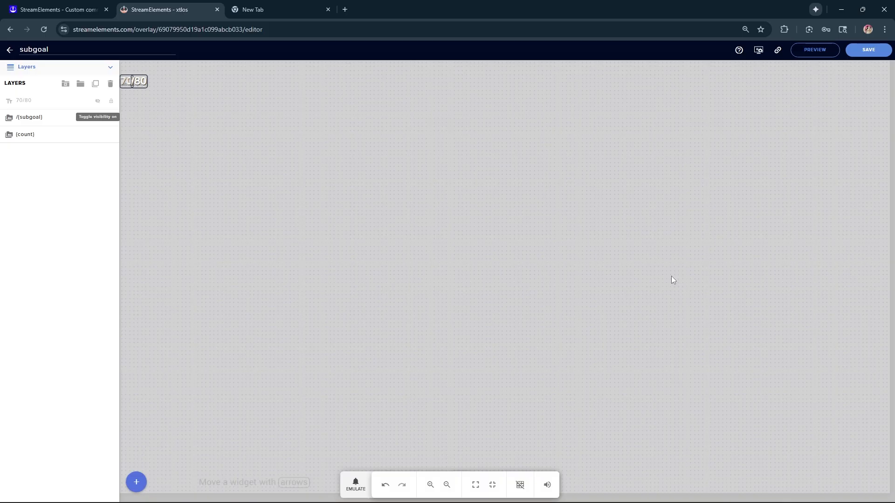
# - Save the subgoal overlay, and narrow the Chatterino chat window so it sits over the editor with the sub goal label uncovered
pyautogui.click(870, 50)
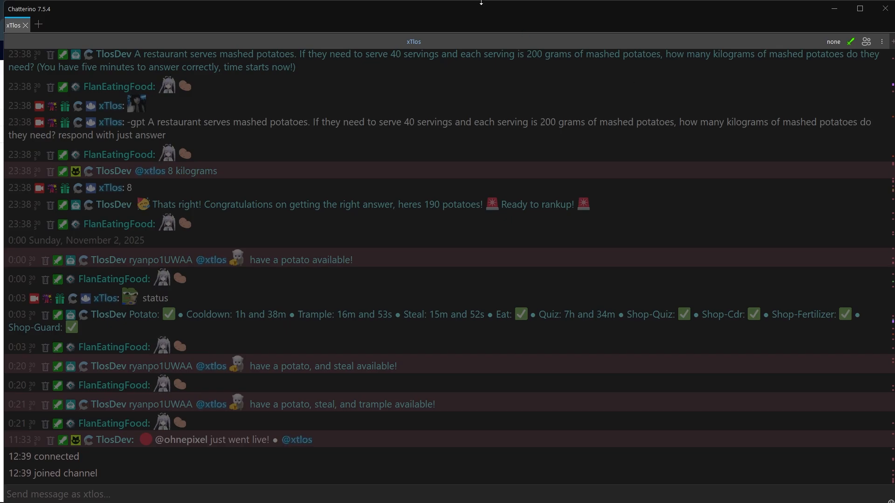
pyautogui.moveTo(728, 3); pyautogui.dragTo(728, 20)
pyautogui.moveTo(672, 26); pyautogui.dragTo(574, 31)
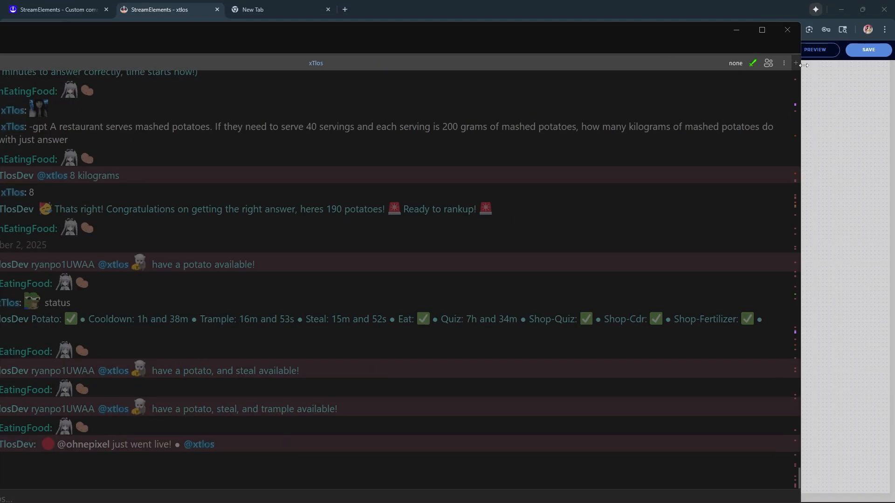
pyautogui.moveTo(800, 62); pyautogui.dragTo(185, 54)
pyautogui.moveTo(118, 45); pyautogui.dragTo(677, 43)
# - Send !subgoal 90 in the channel chat to update the goal, and check the Potat bot with #ping
pyautogui.write('!')
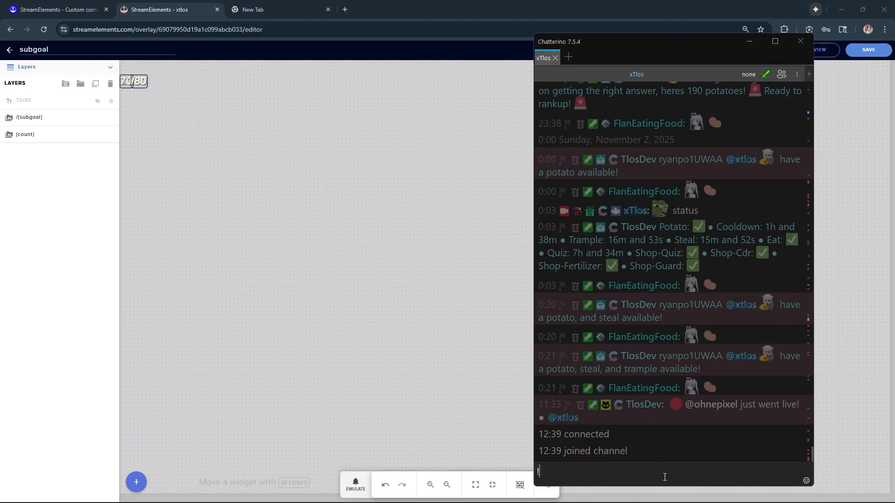
pyautogui.write('subgoal 90')
pyautogui.press('Return')
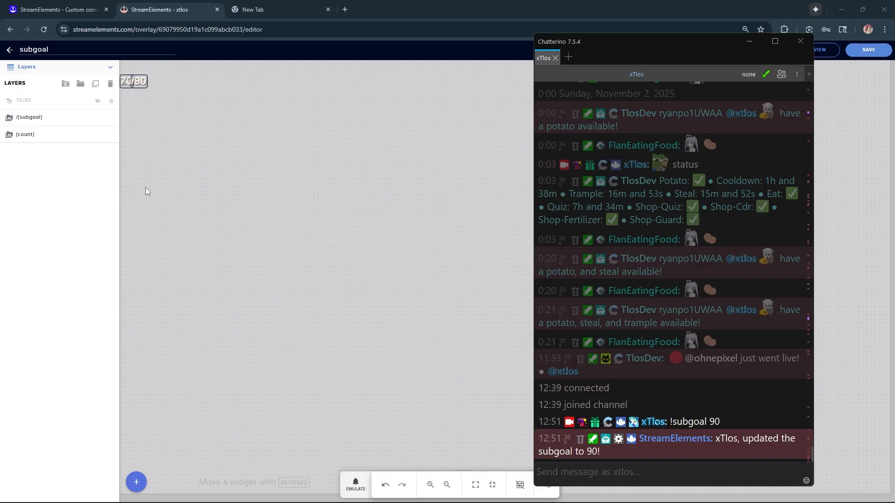
pyautogui.write('#ping')
pyautogui.press('Return')
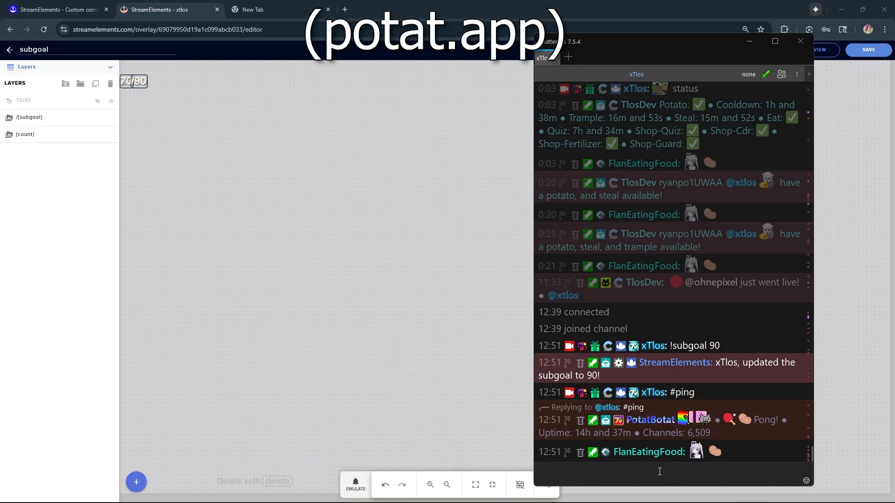
# - Draft the chat command #subgoal enable without sending it
pyautogui.write('#')
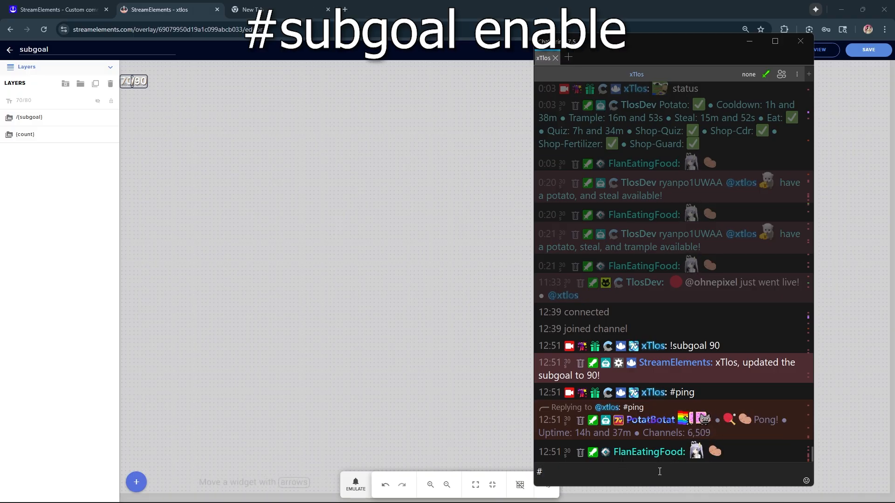
pyautogui.write('subgoal enable')
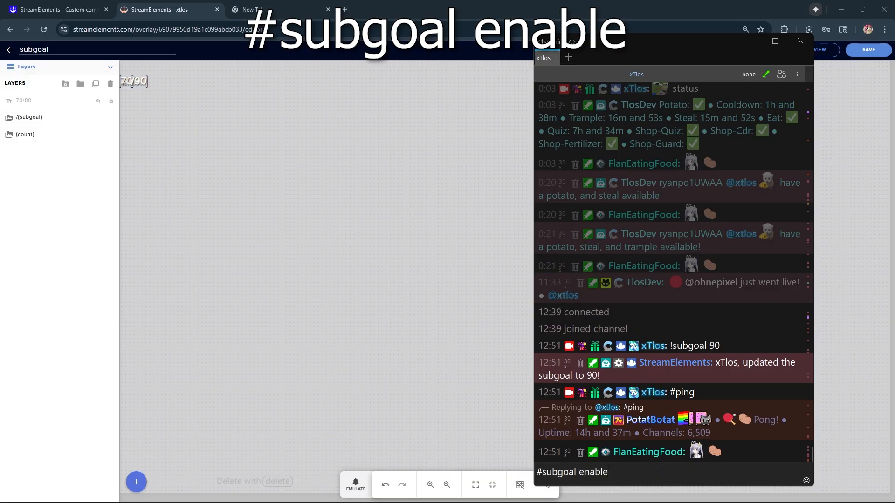
# - Replace the drafted chat message with #subgoal set increment 10, leave it unsent, and minimize the chat window
pyautogui.hotkey('ctrl', 'a')
pyautogui.write('#subgoal ')
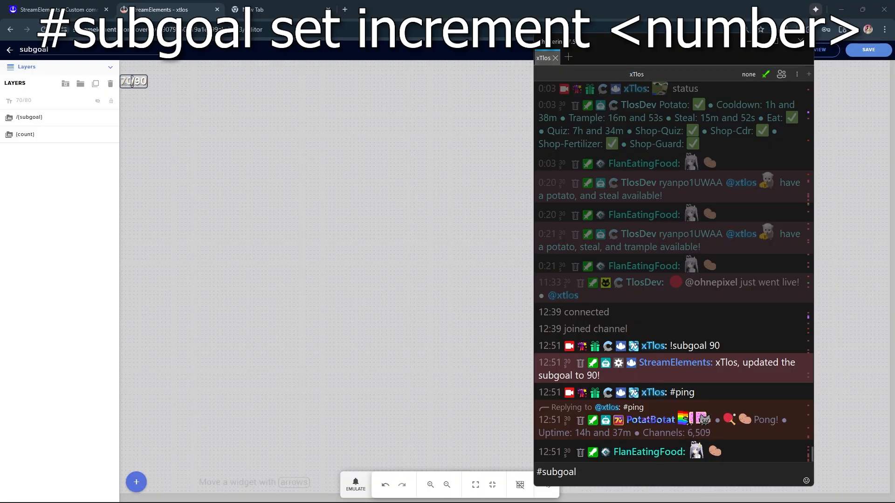
pyautogui.write('set increment 1000')
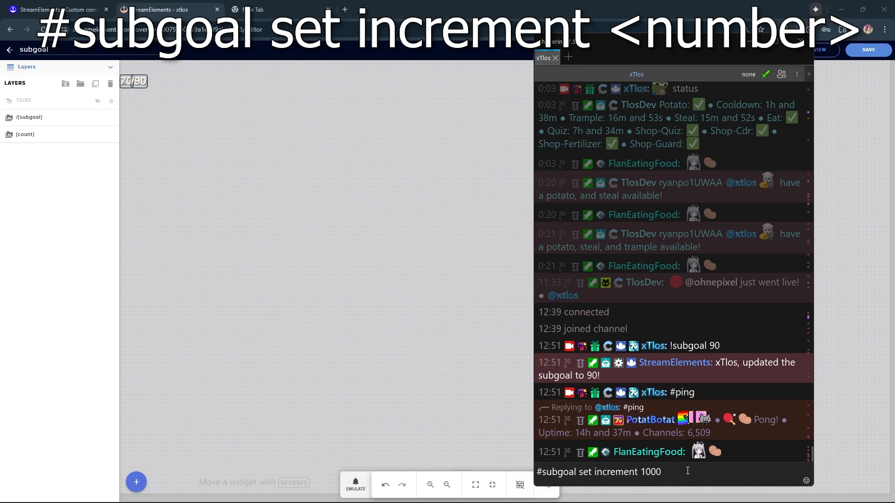
pyautogui.press('BackSpace')
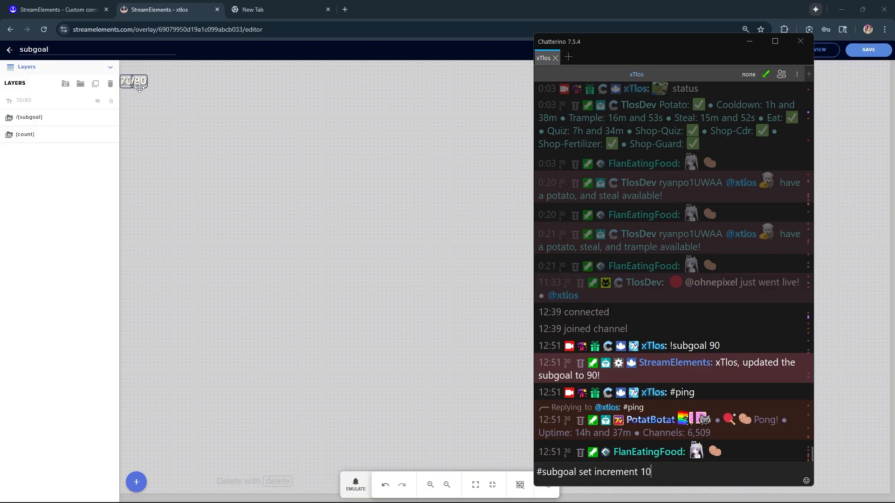
pyautogui.click(748, 42)
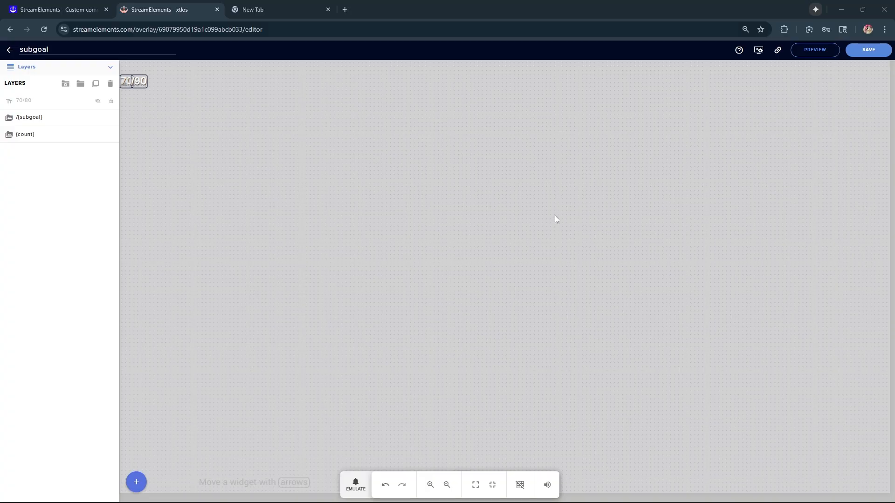